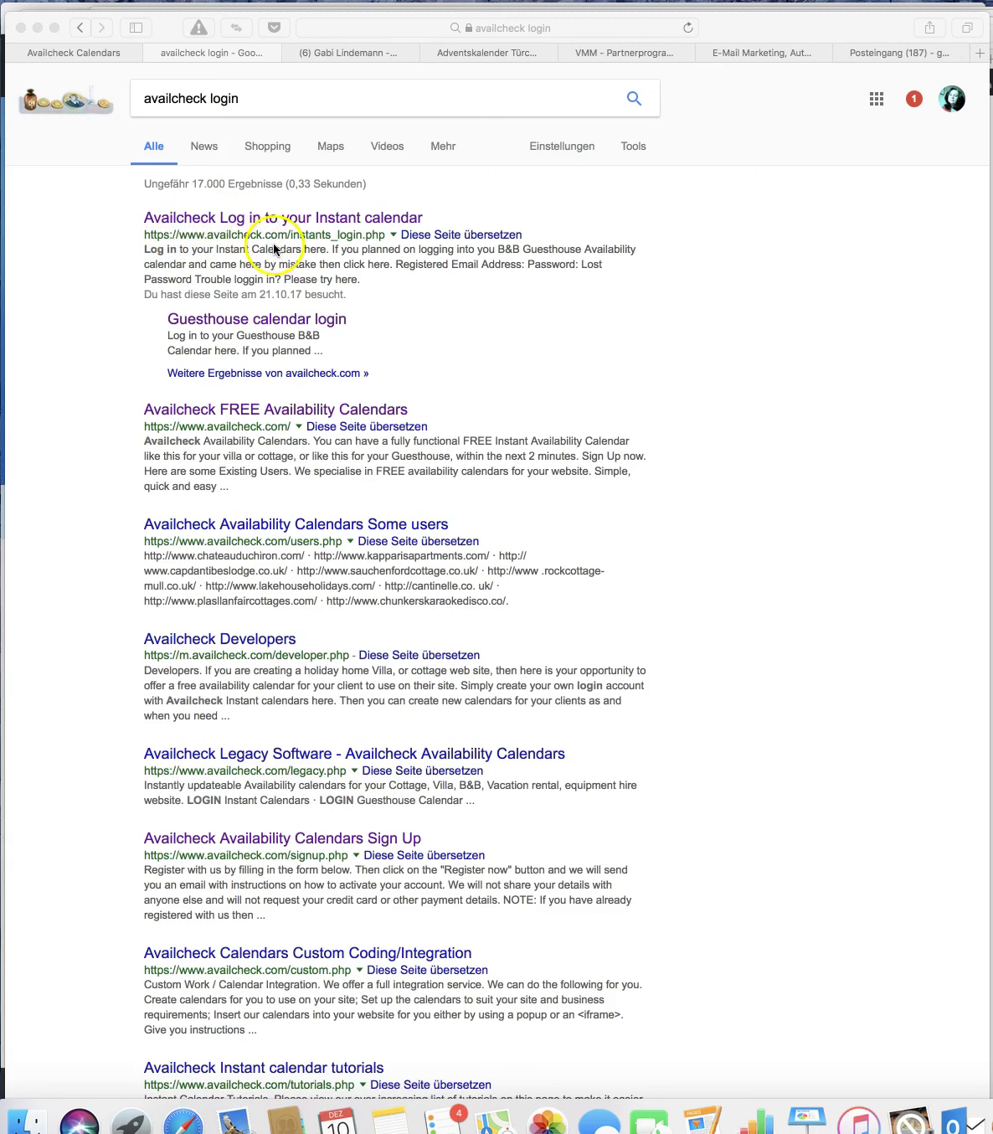
Open the Instant calendar login page from the search results and log in to Instant Calendars with the prefilled credentials.
click(284, 221)
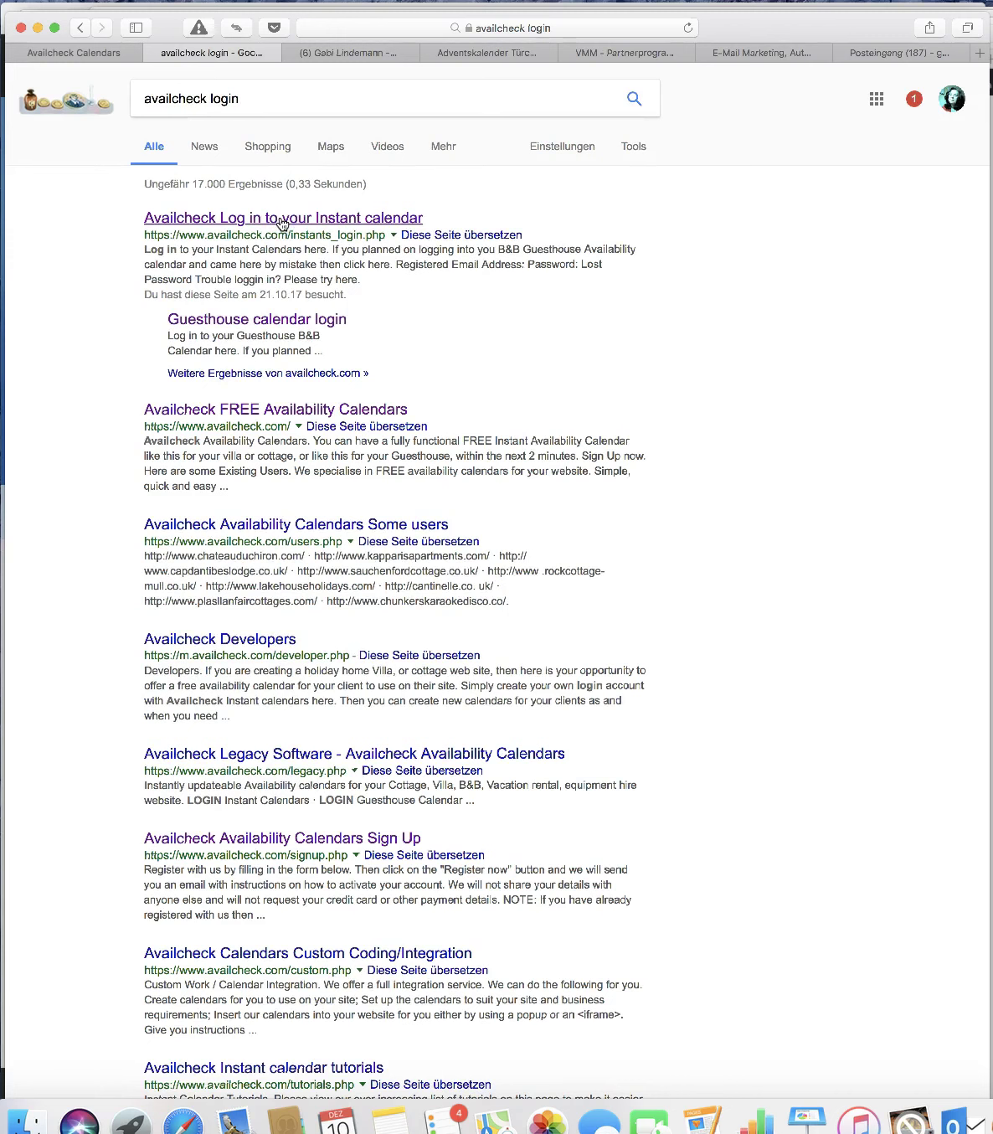
click(282, 219)
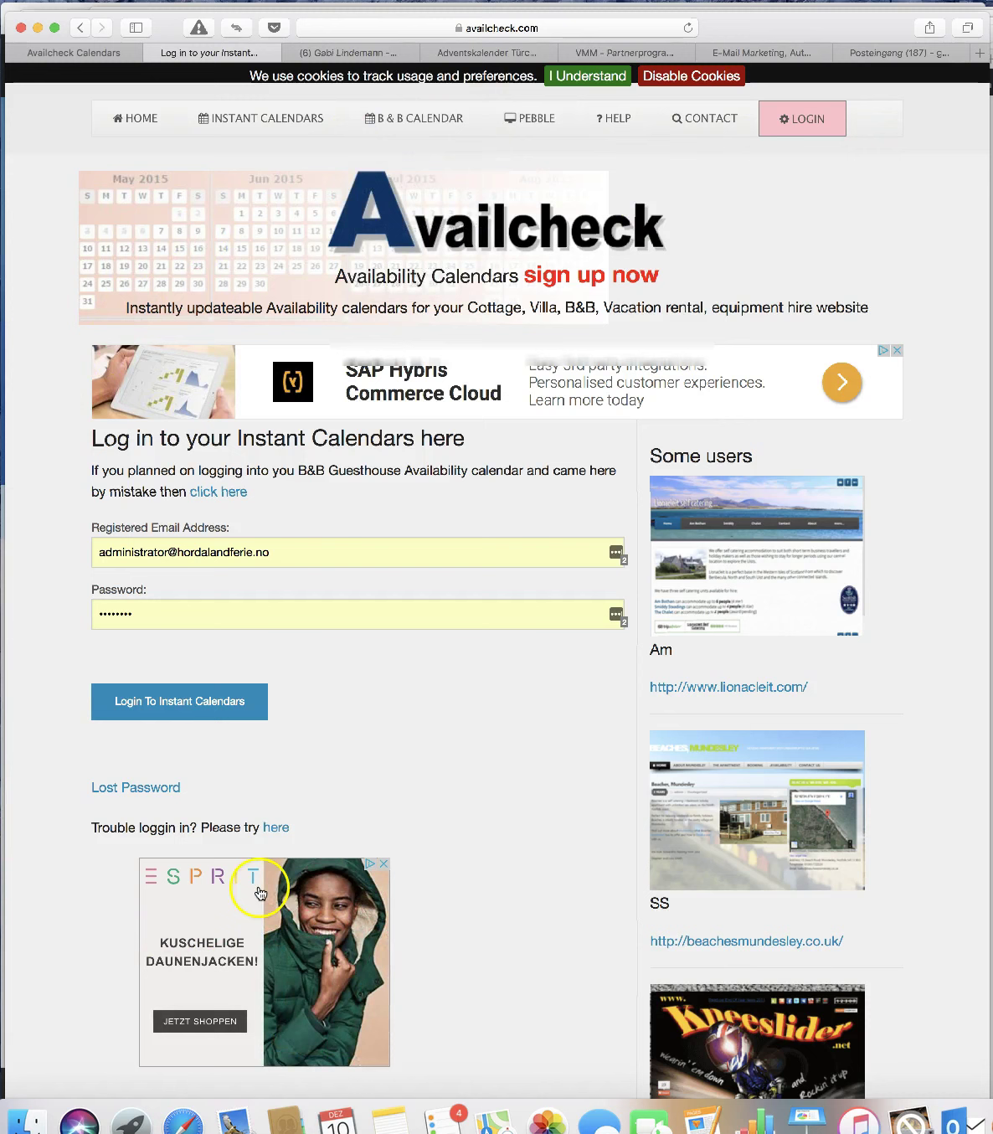
scroll(144, 576, down, 1)
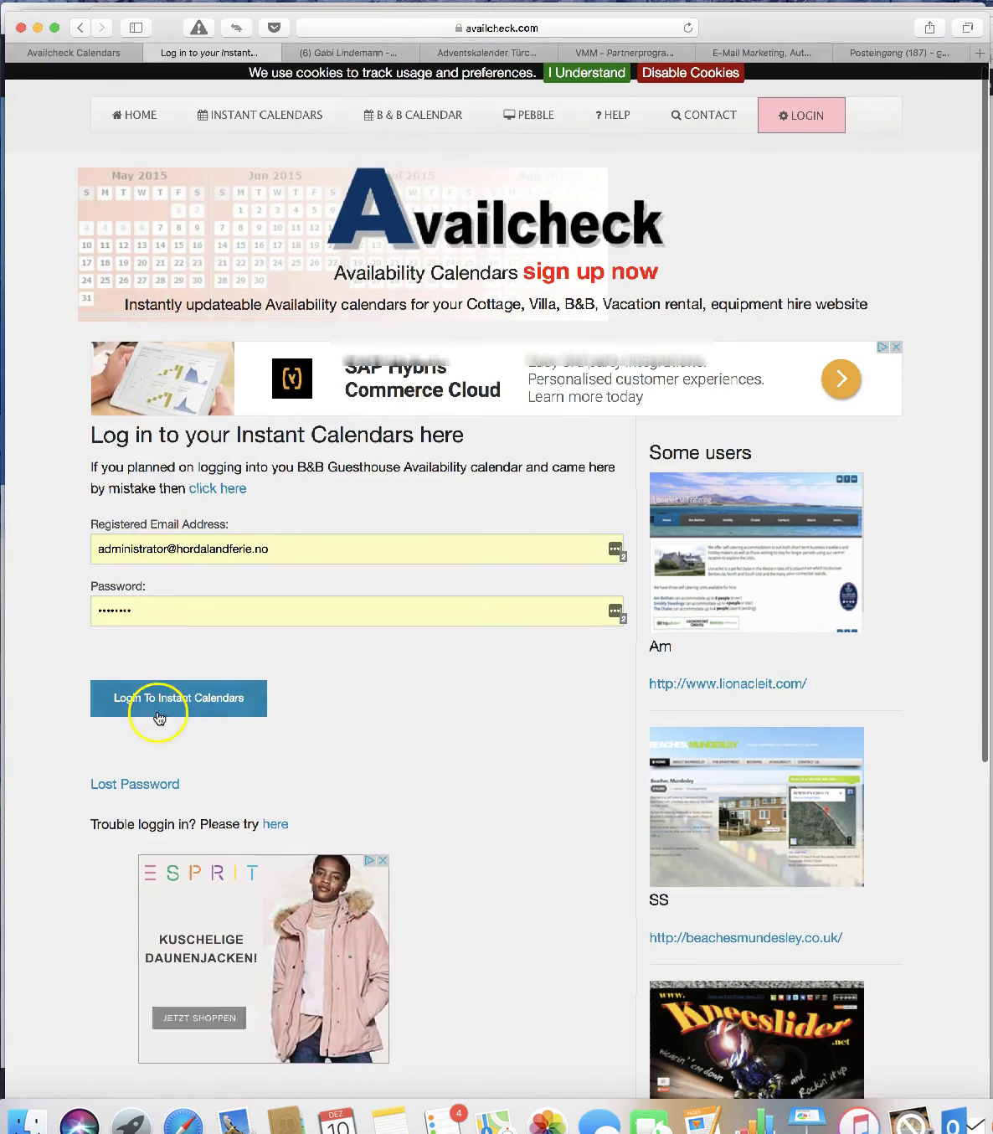
scroll(284, 615, up, 1)
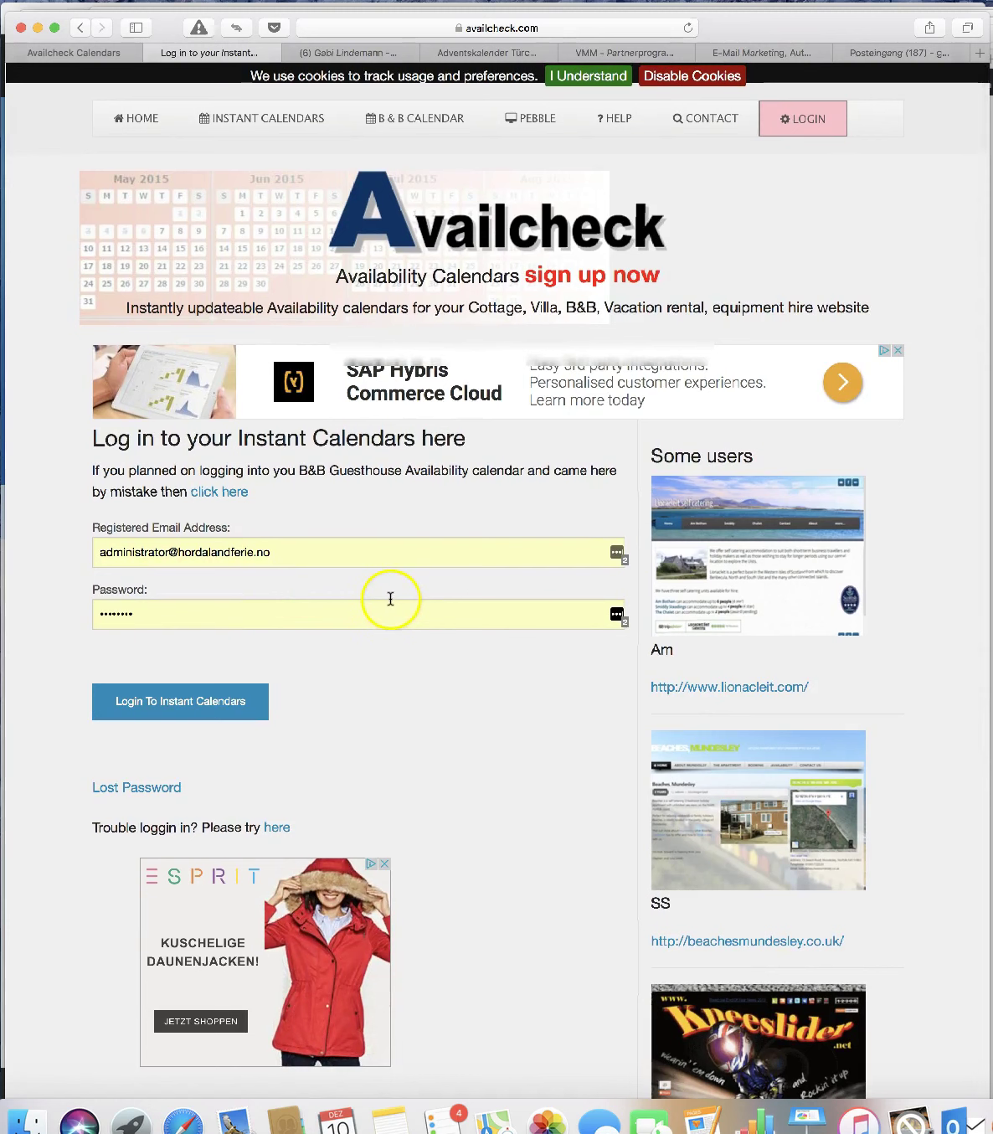
scroll(401, 600, down, 1)
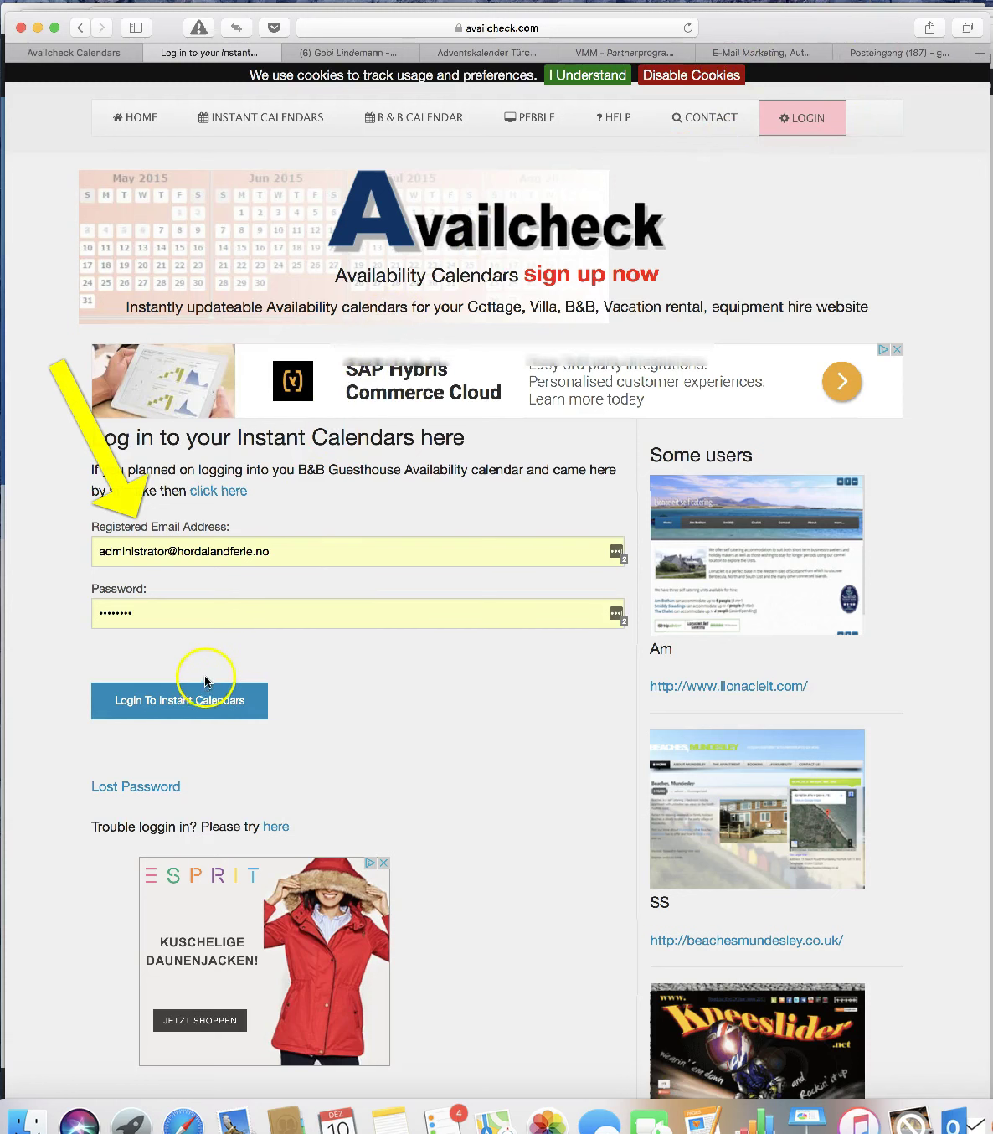
scroll(190, 704, up, 1)
click(190, 704)
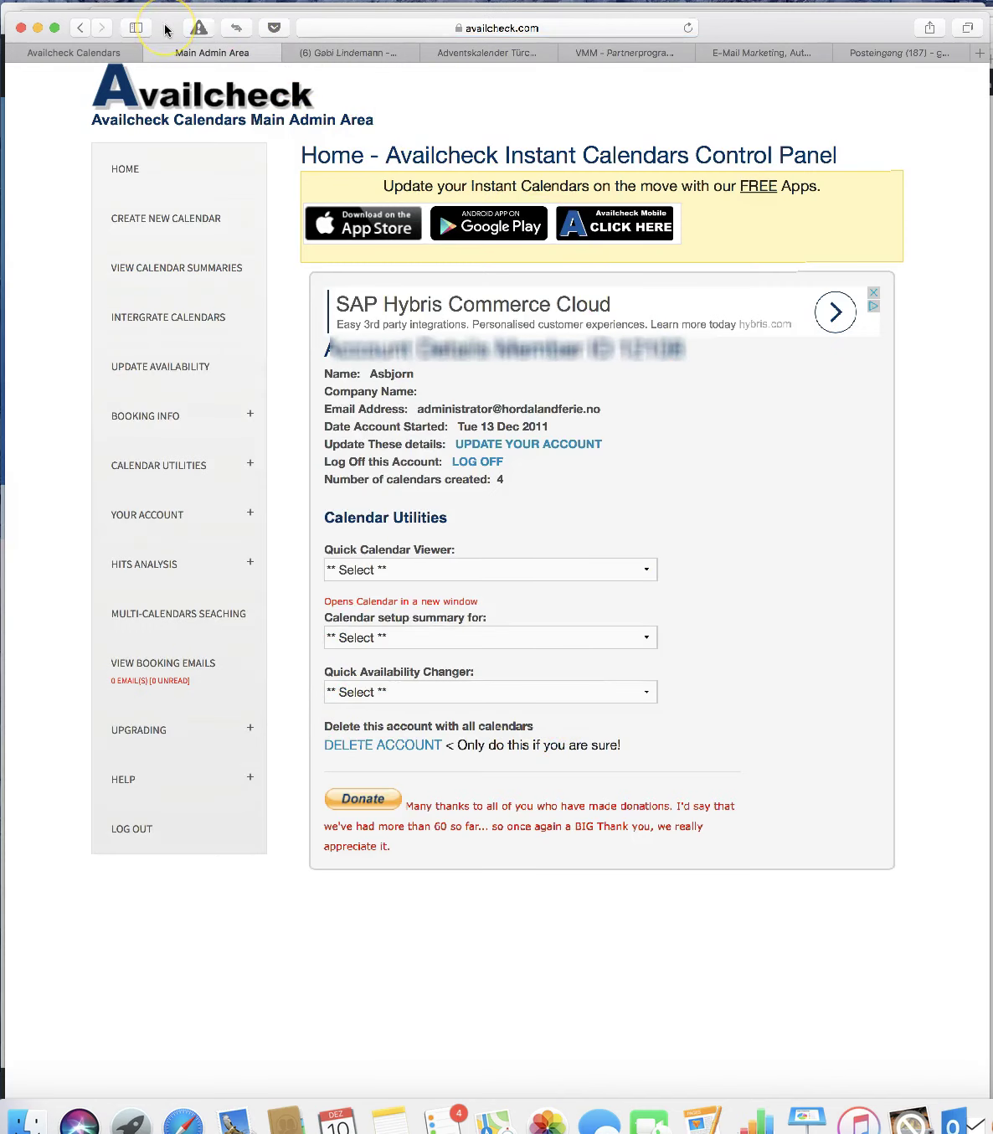
Look through the Quick Calendar Viewer choices and open the calendar setup summary for Gassasund.
click(650, 575)
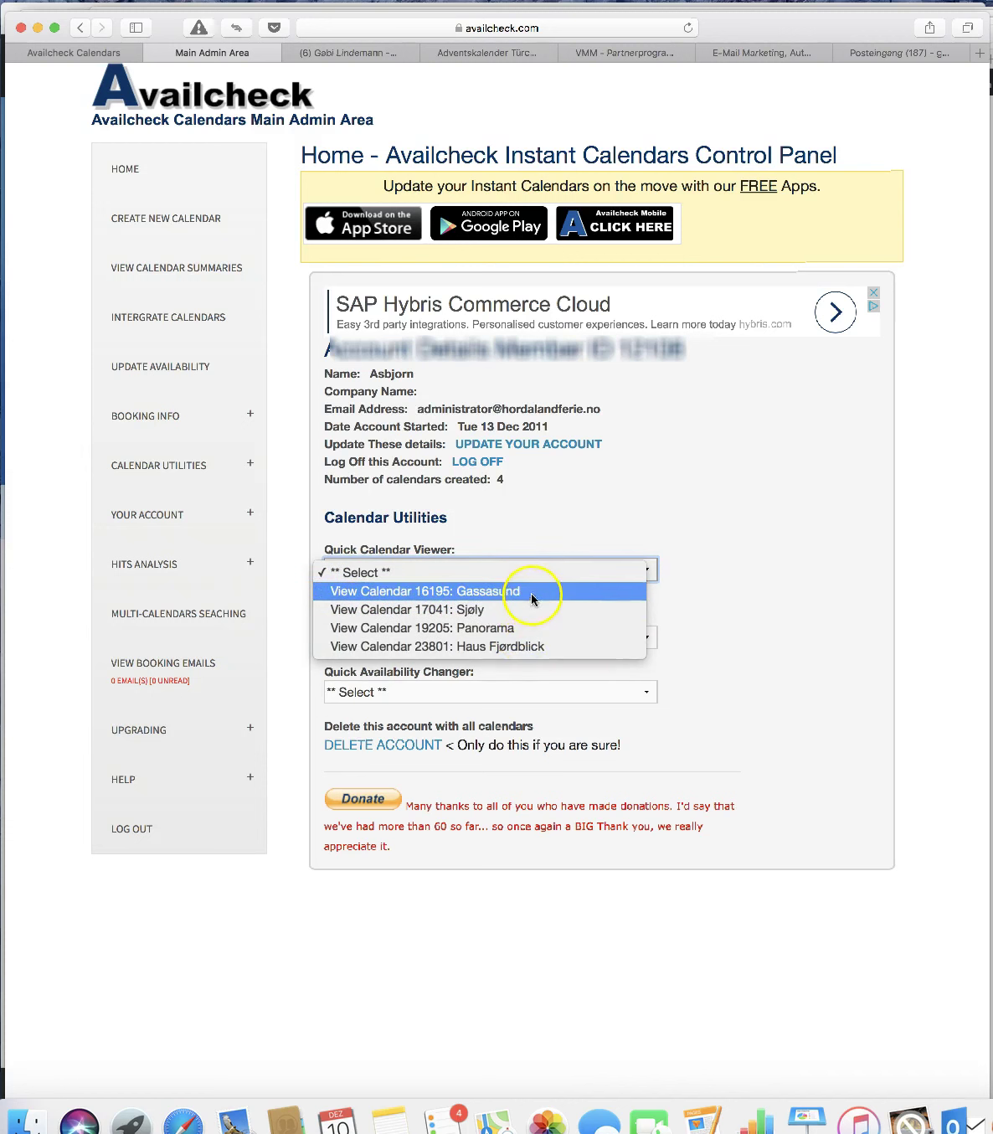
click(747, 648)
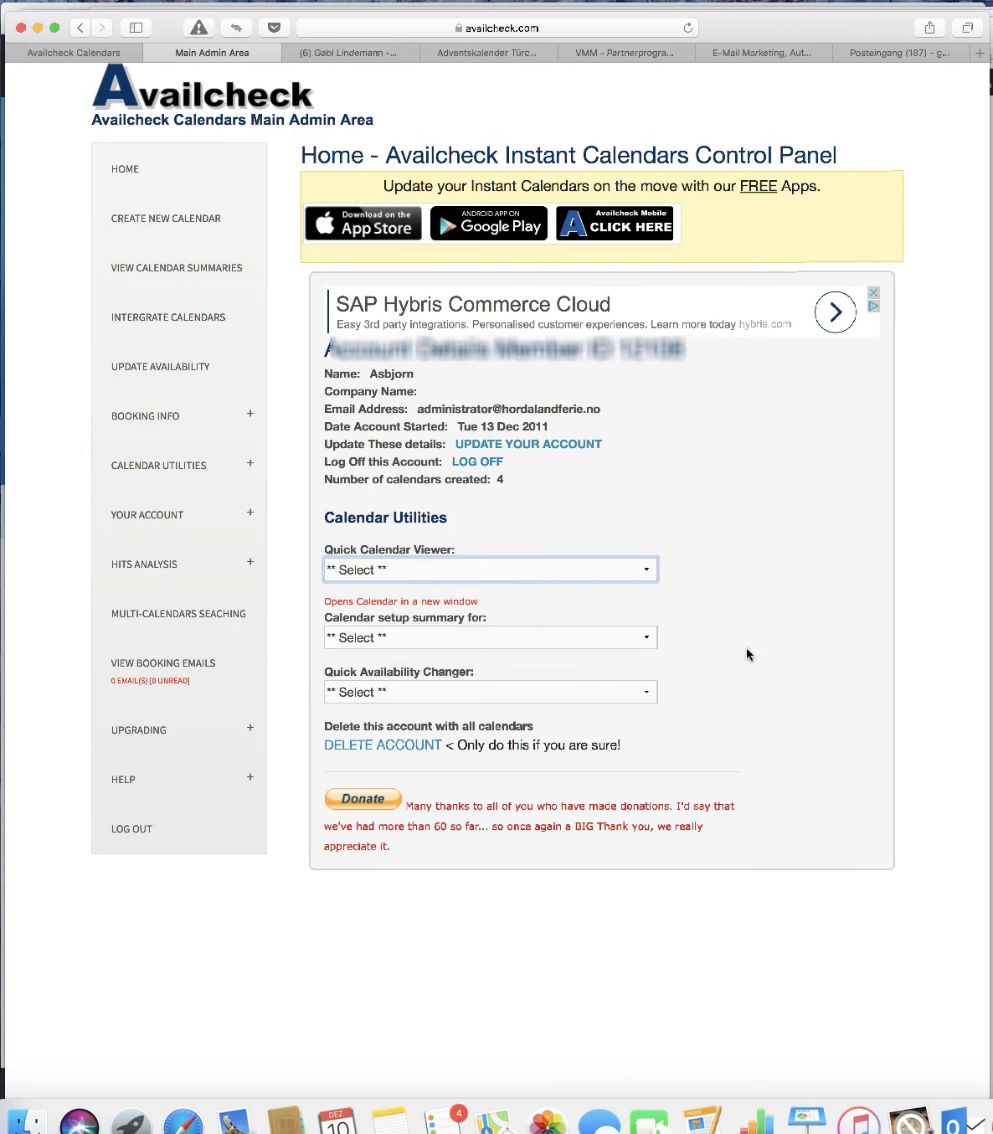
click(637, 640)
click(646, 642)
click(647, 644)
click(647, 643)
click(647, 643)
click(646, 643)
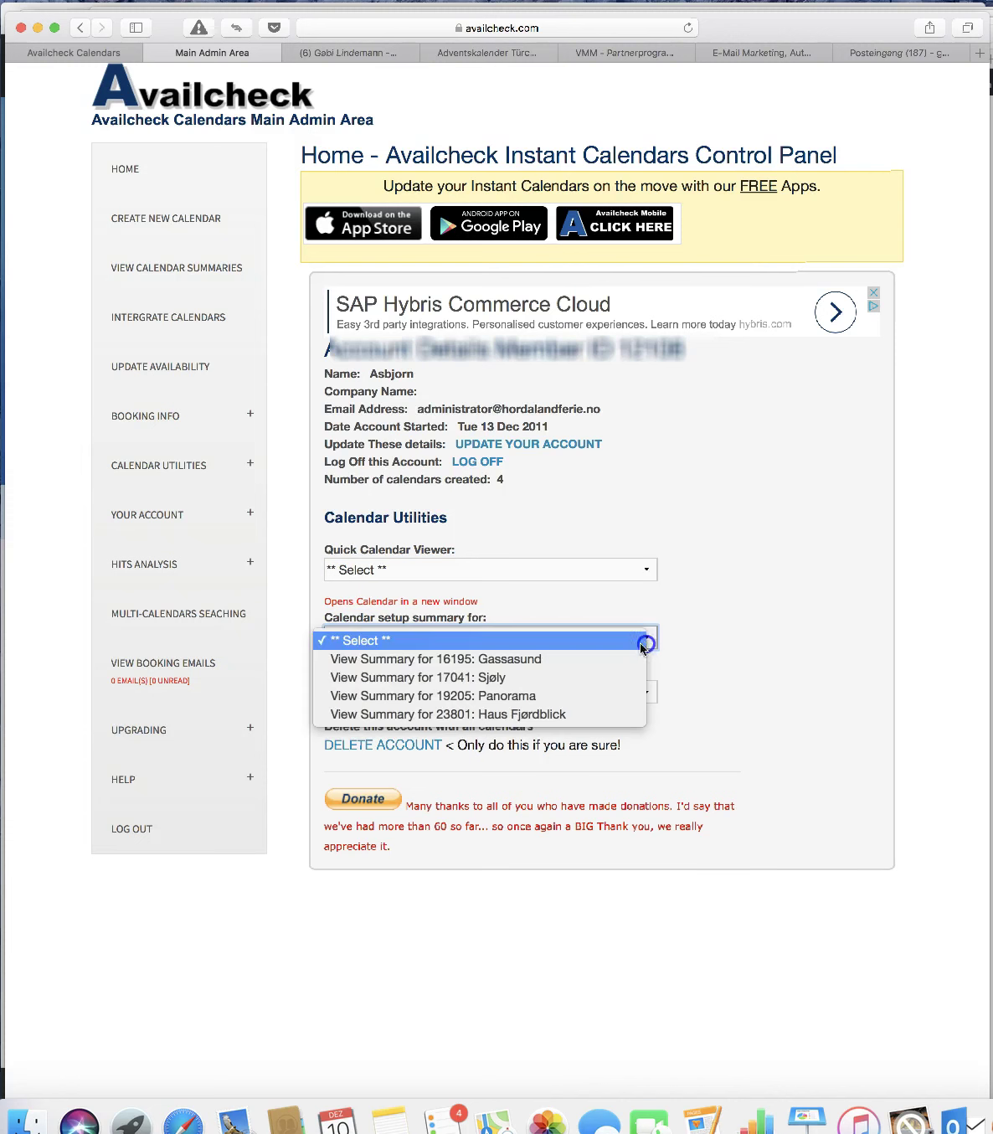
click(602, 659)
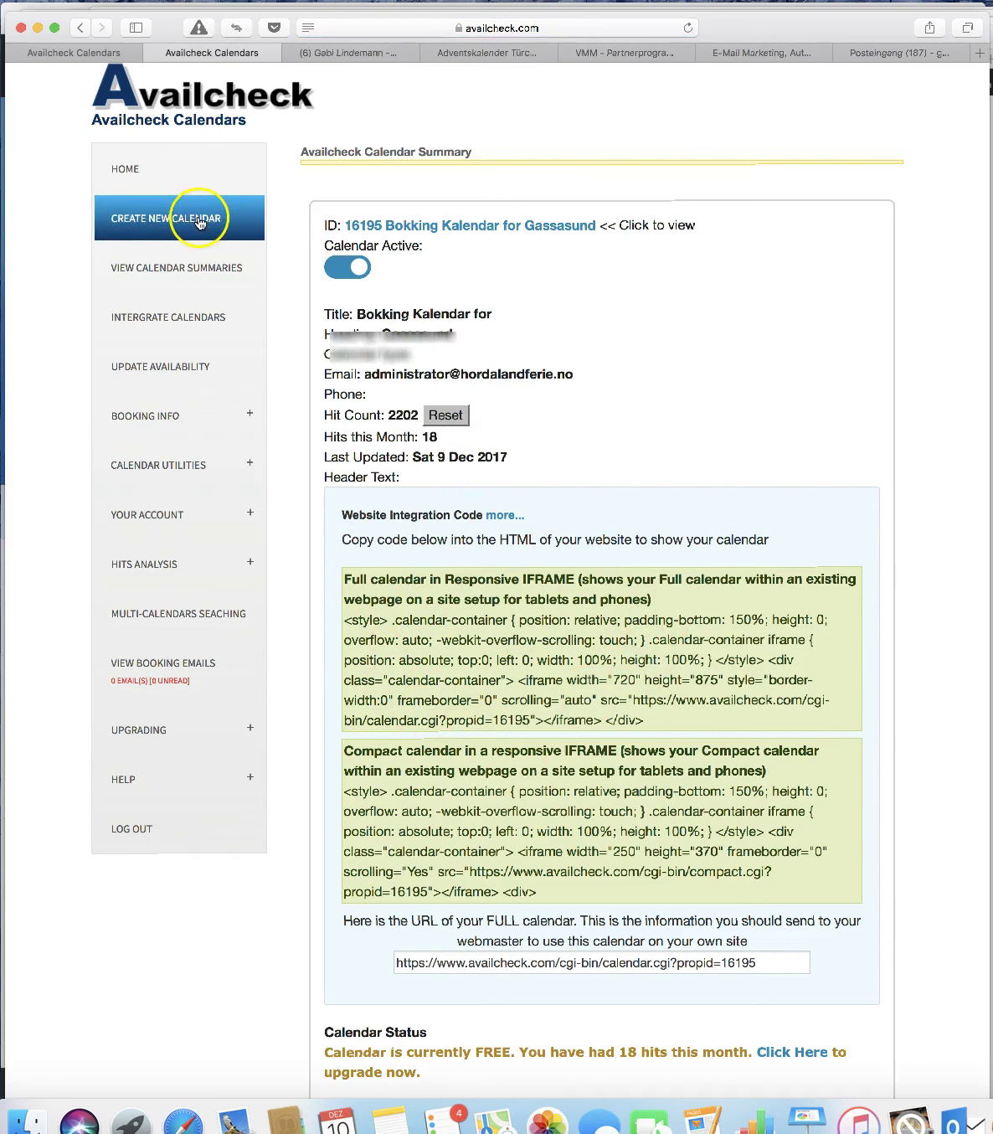
Return to the control panel home and open the availability update page for the Gassasund calendar.
click(142, 171)
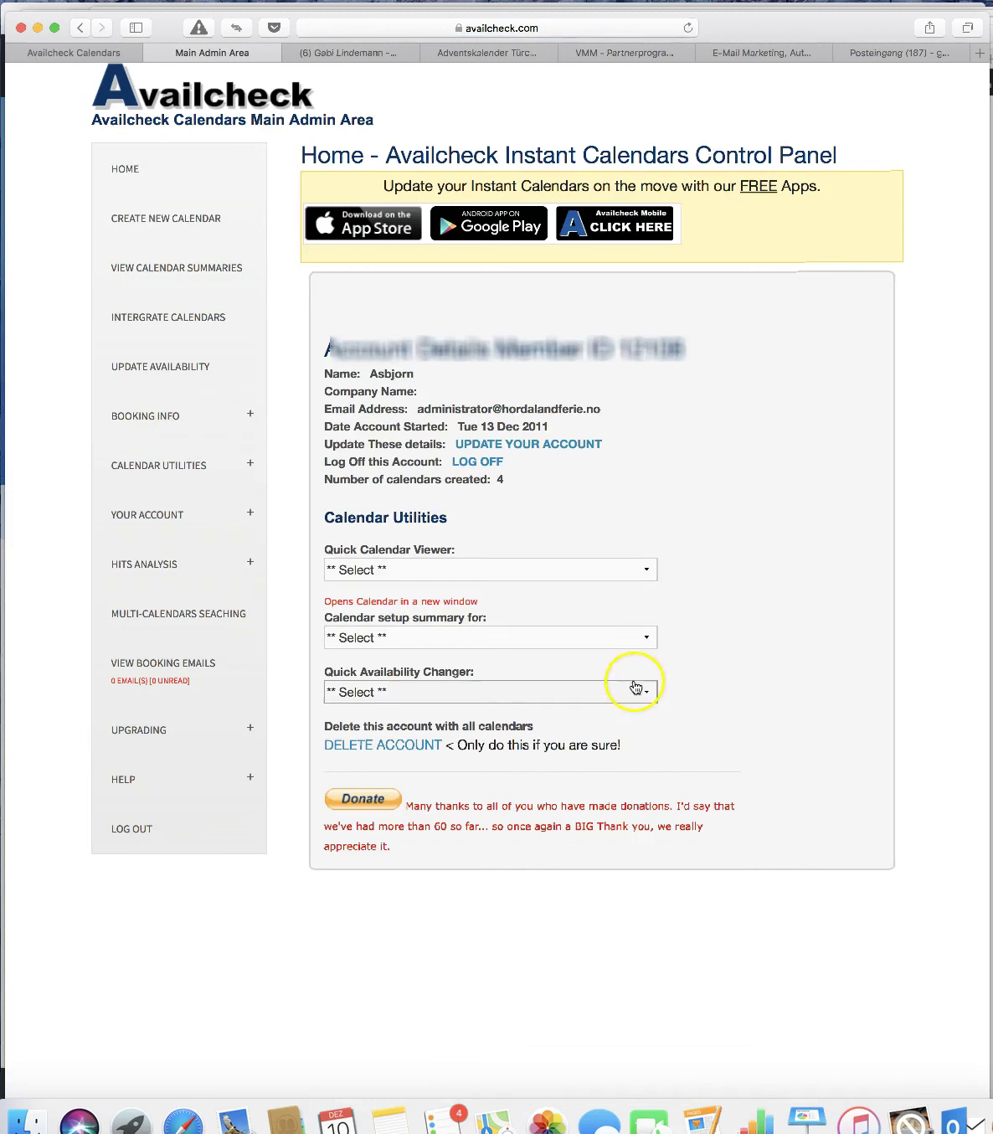
click(646, 693)
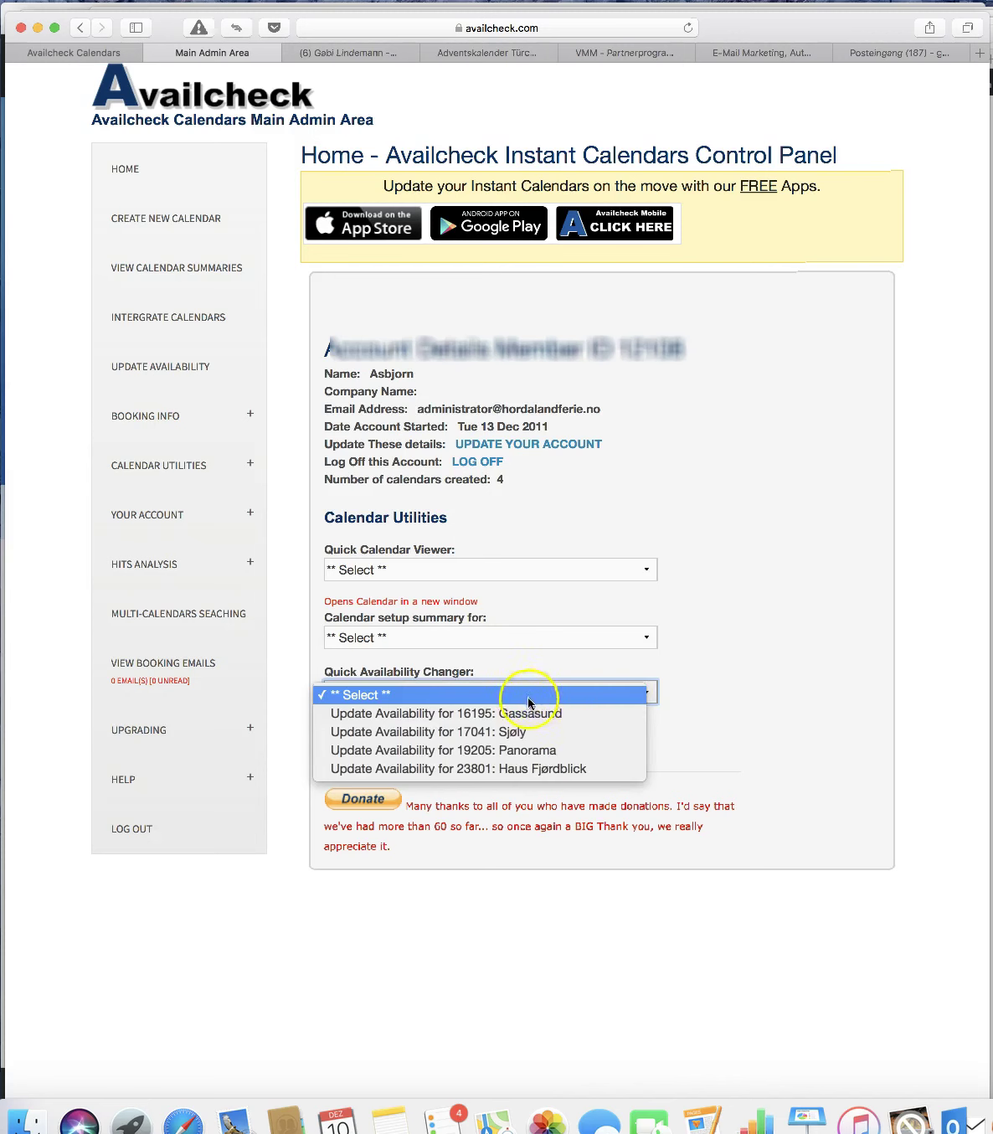
click(520, 717)
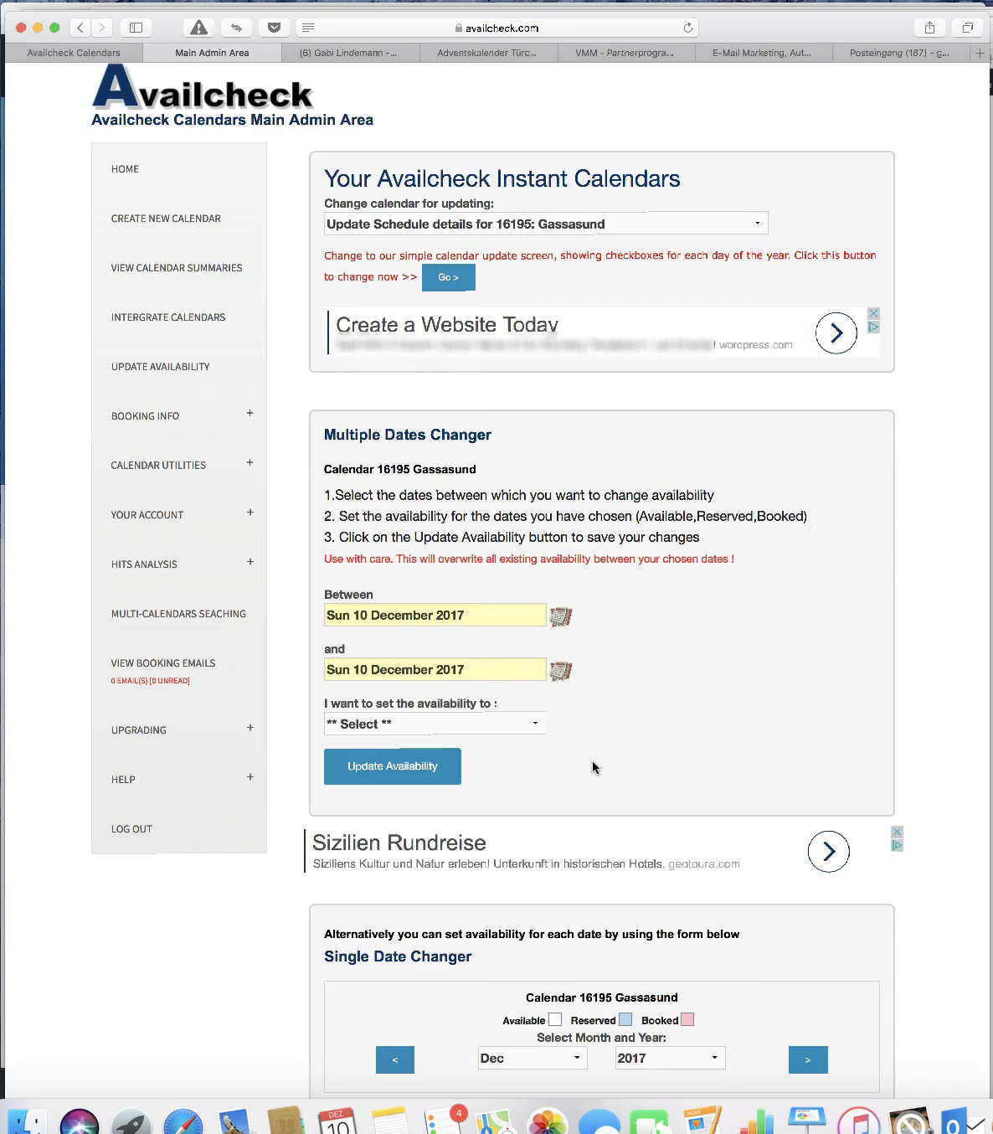
Examine the Multiple Dates Changer with its availability options and the Single Date Changer months for the Gassasund calendar.
click(602, 764)
scroll(601, 763, down, 5)
scroll(601, 764, down, 1)
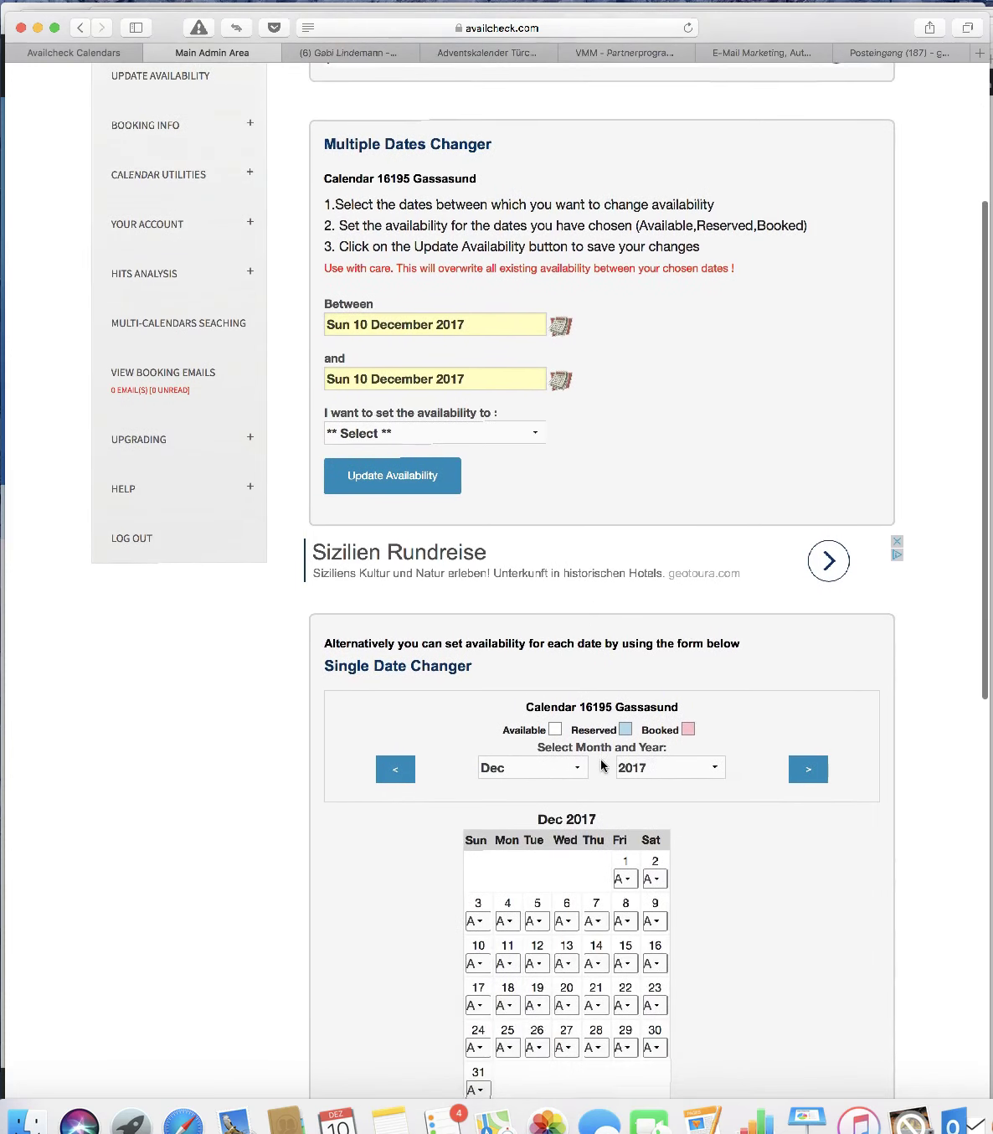
scroll(602, 764, down, 1)
scroll(601, 764, down, 3)
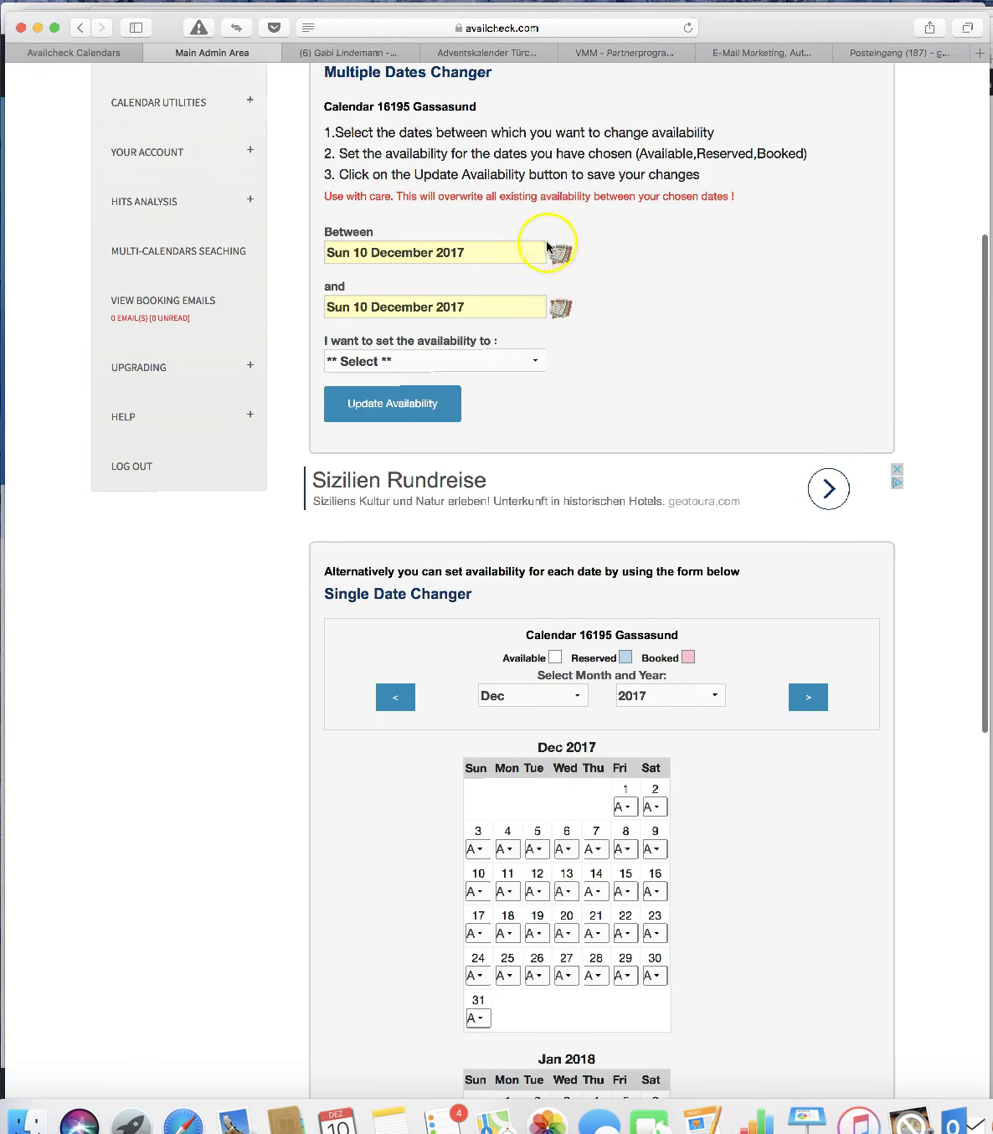
click(537, 361)
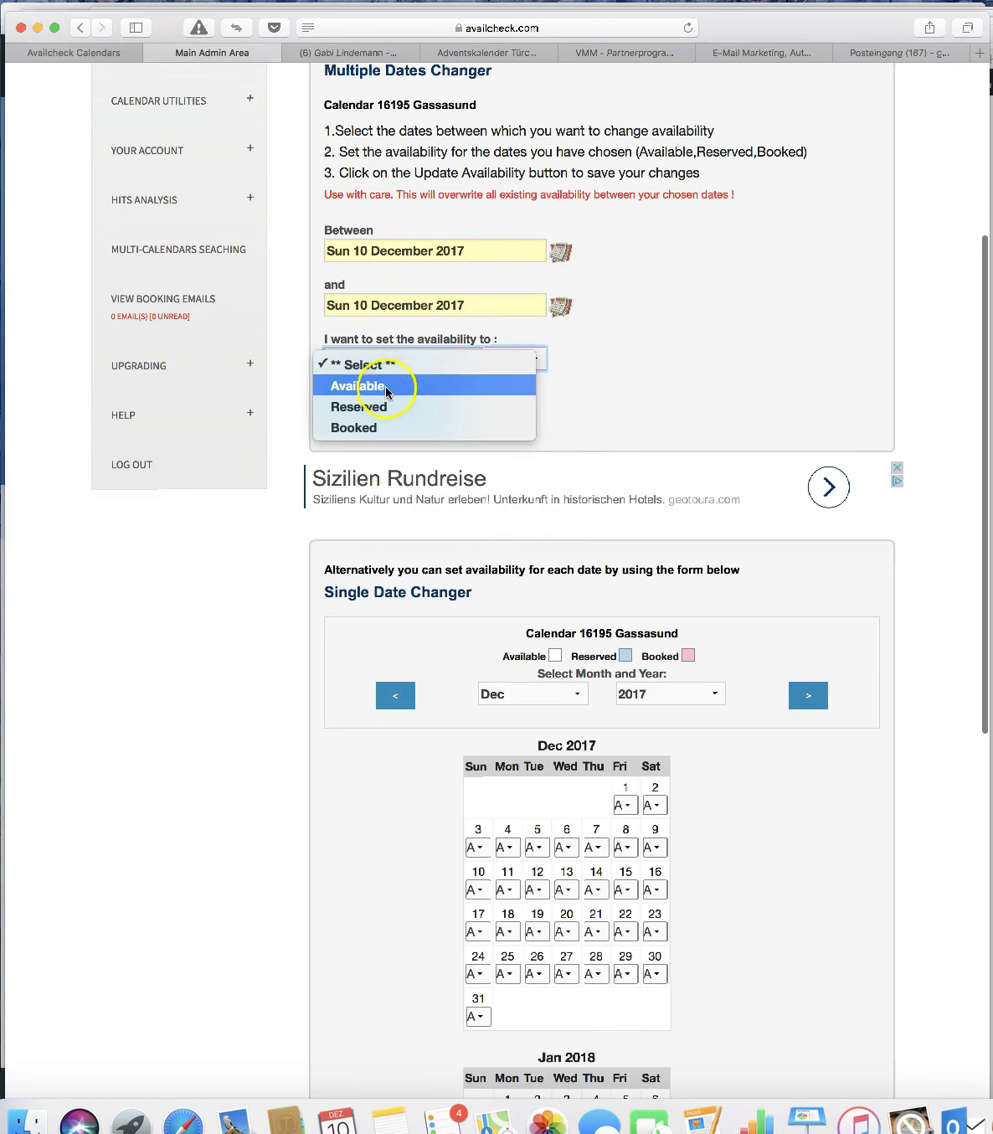
click(668, 353)
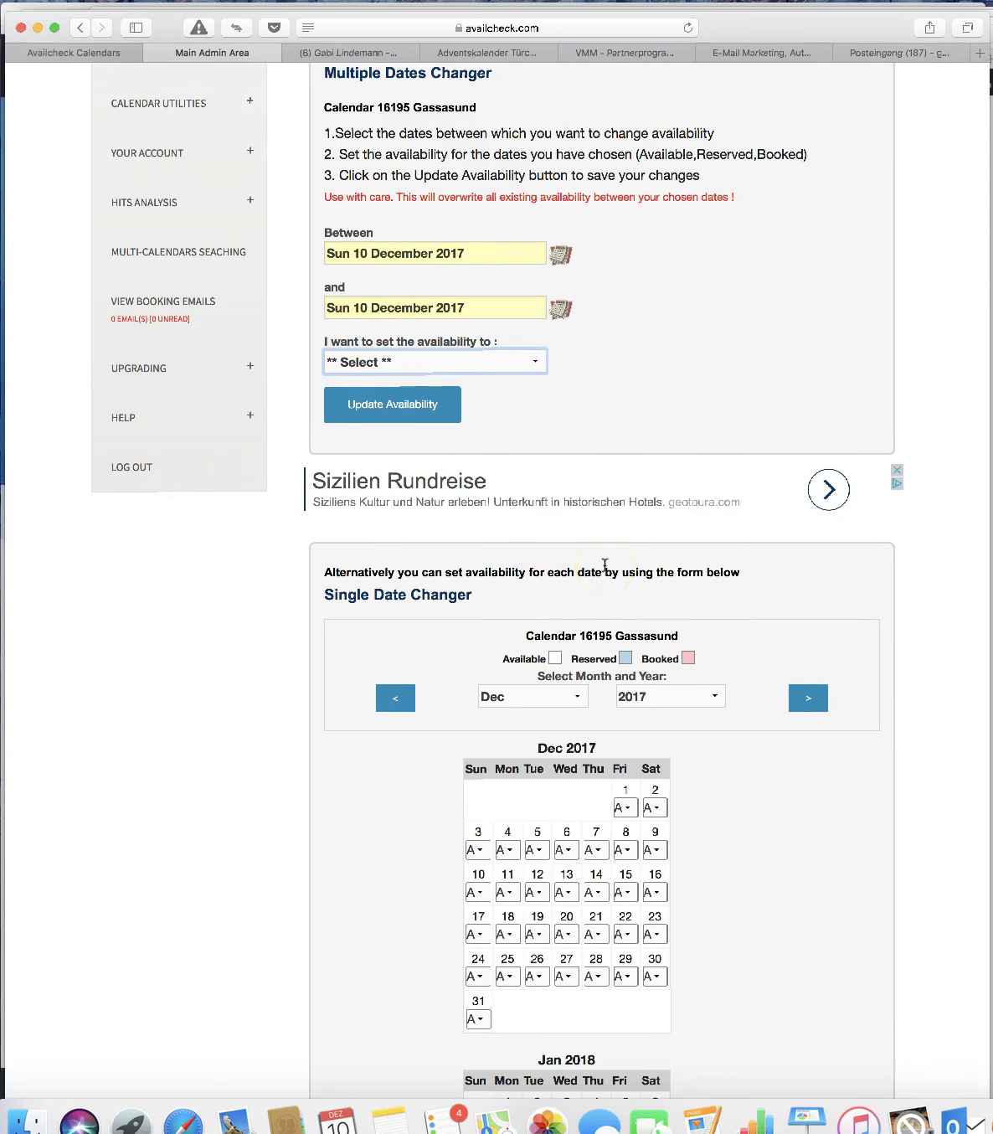
scroll(504, 702, down, 5)
scroll(505, 709, down, 4)
scroll(459, 532, up, 15)
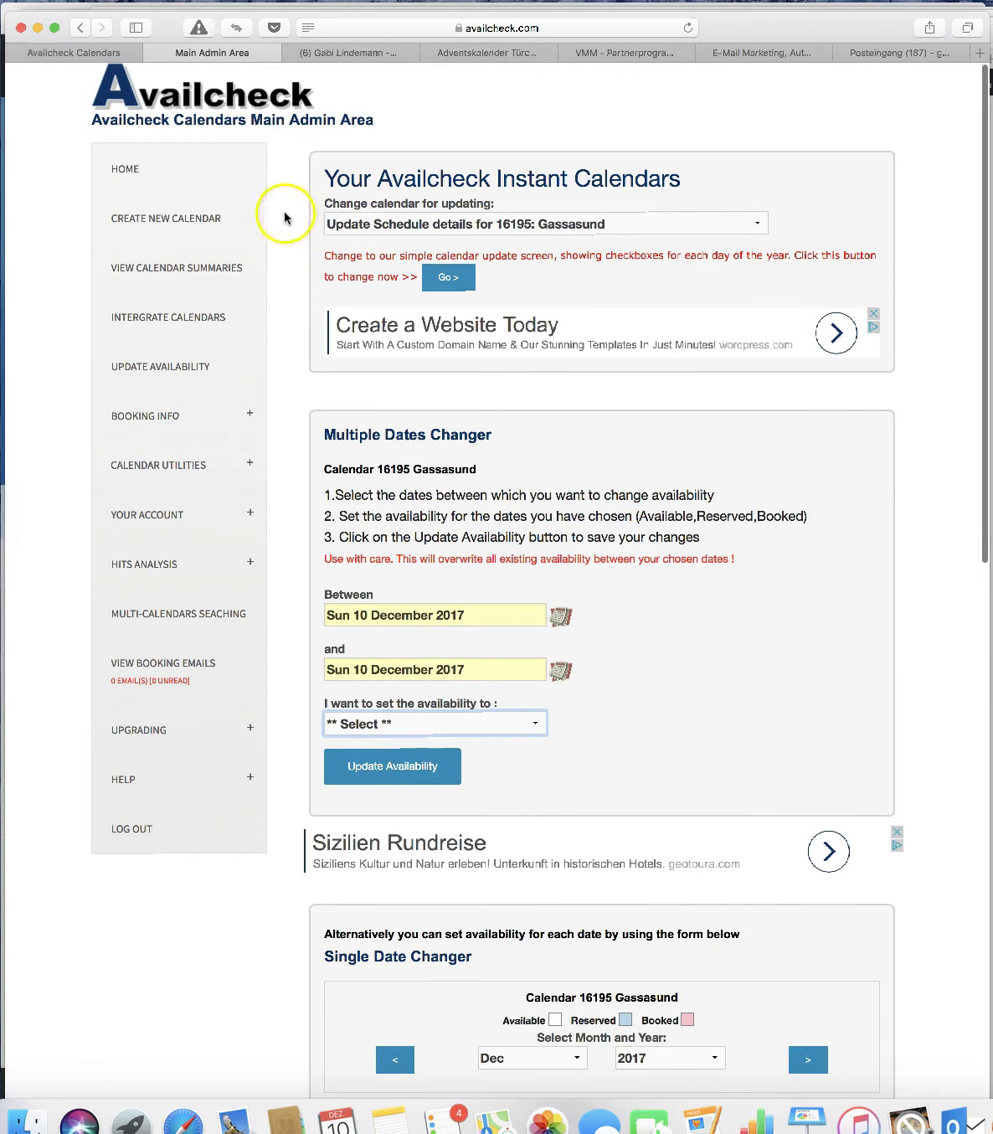
Start a new calendar and keep the Classic Availcheck monthly view with the 12 month responsive (auto-fits to width) format.
click(198, 225)
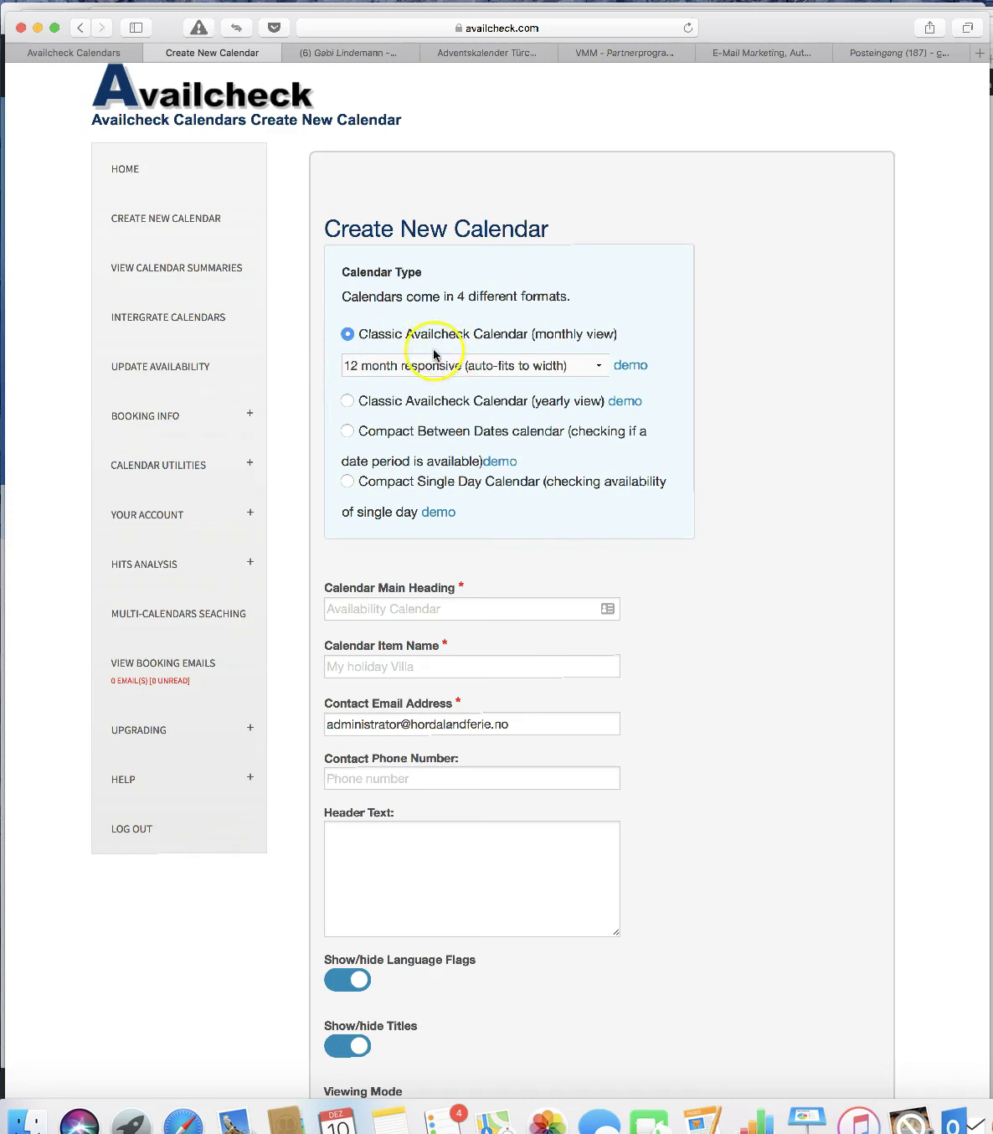
click(599, 368)
click(600, 369)
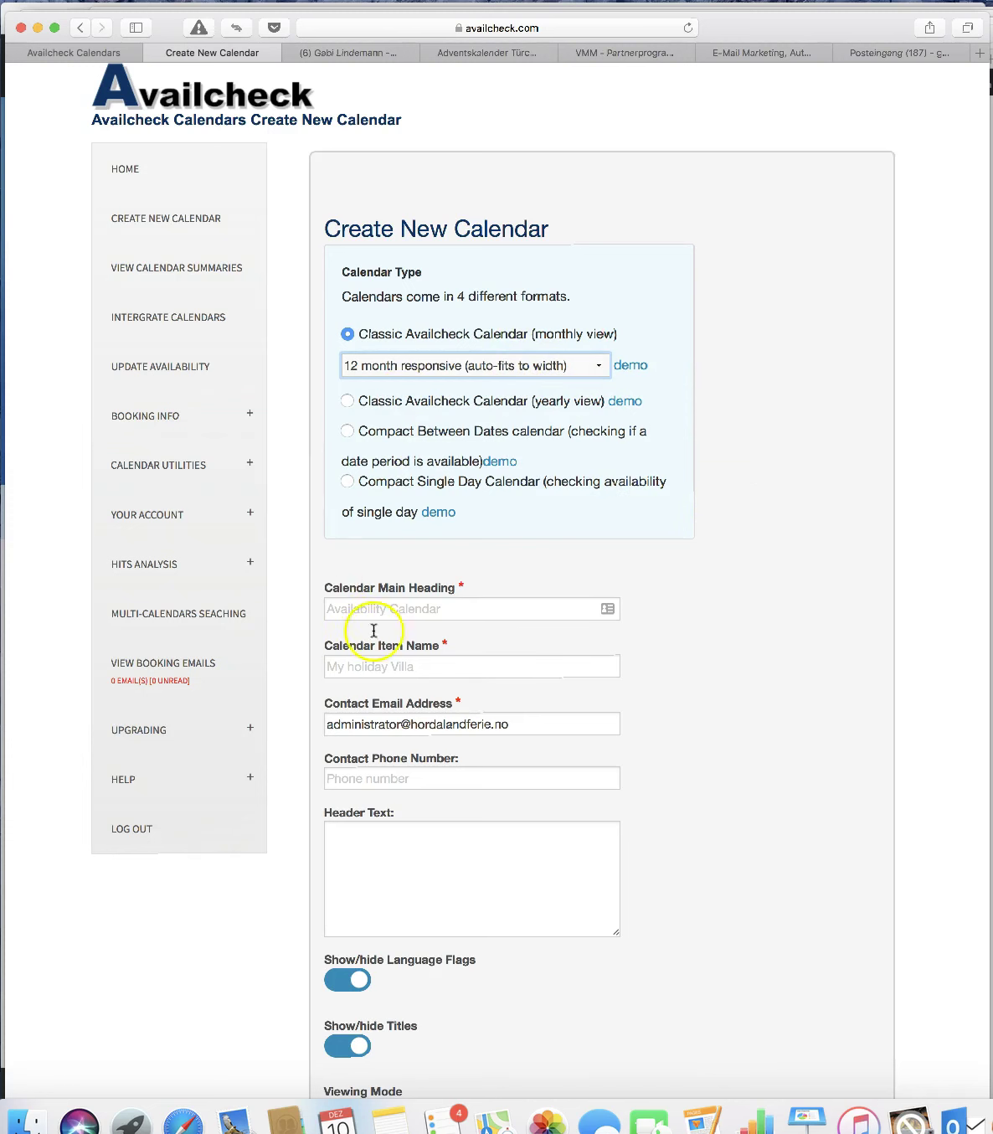
Enter "Buchungskalender" as the calendar's main heading and fill in the calendar item name.
click(346, 610)
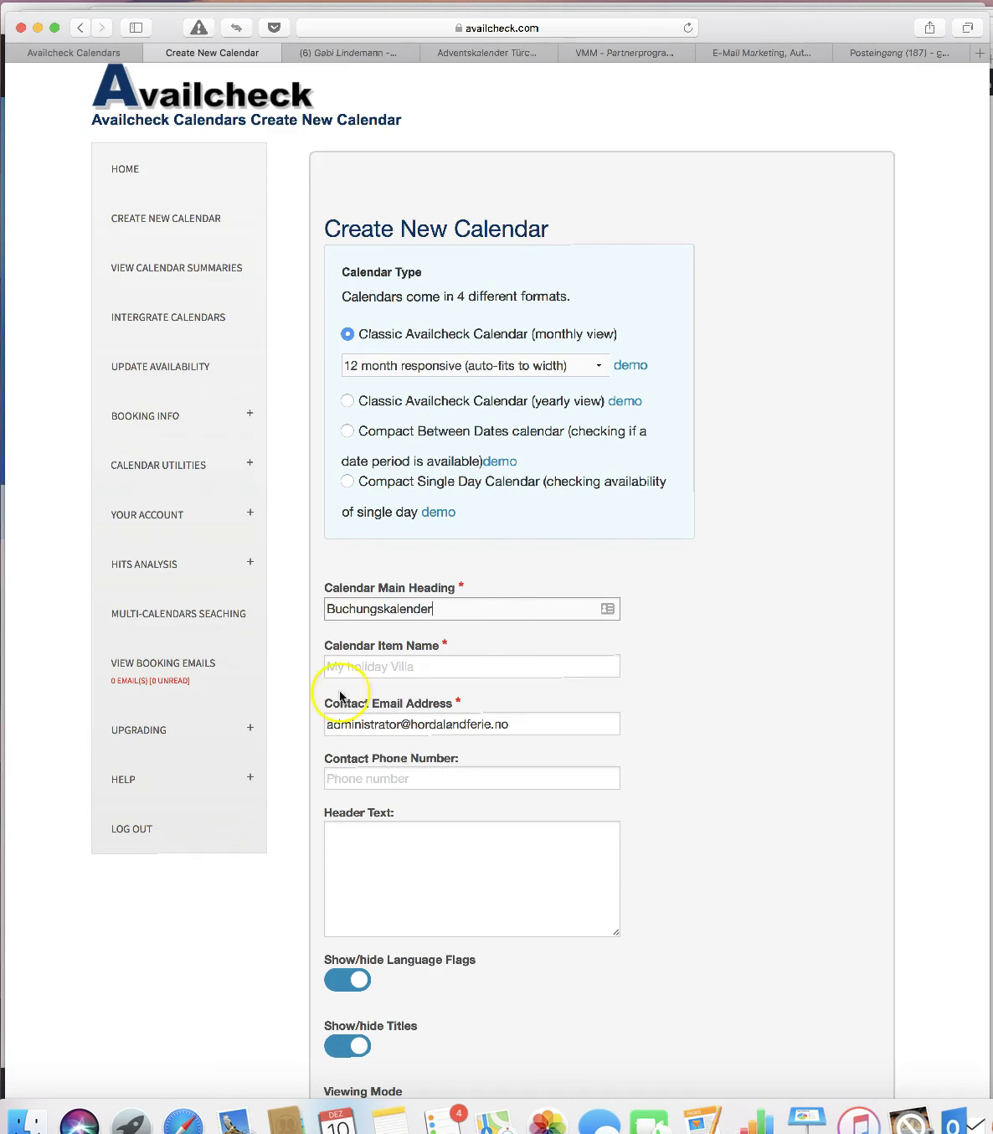
click(346, 666)
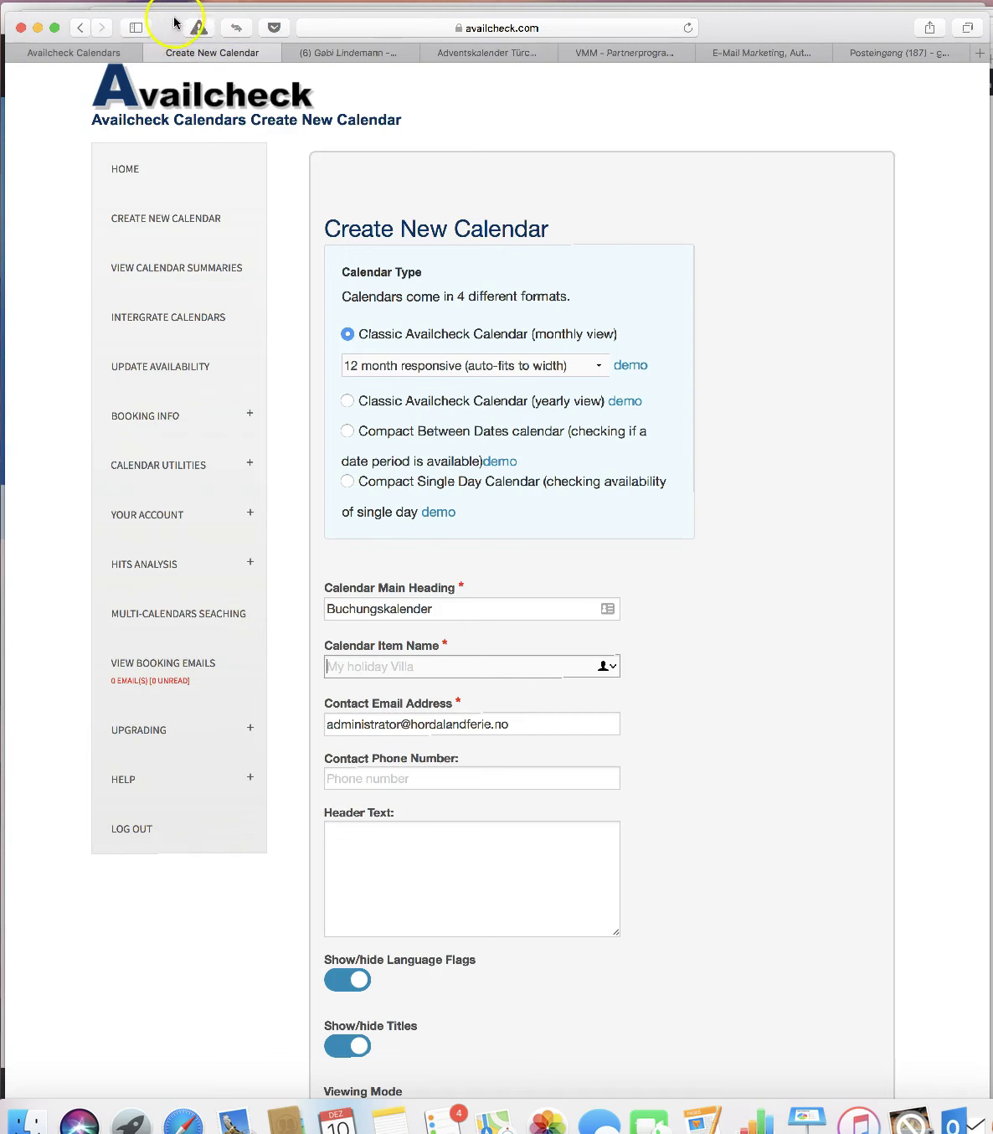
drag(758, 35, 791, 71)
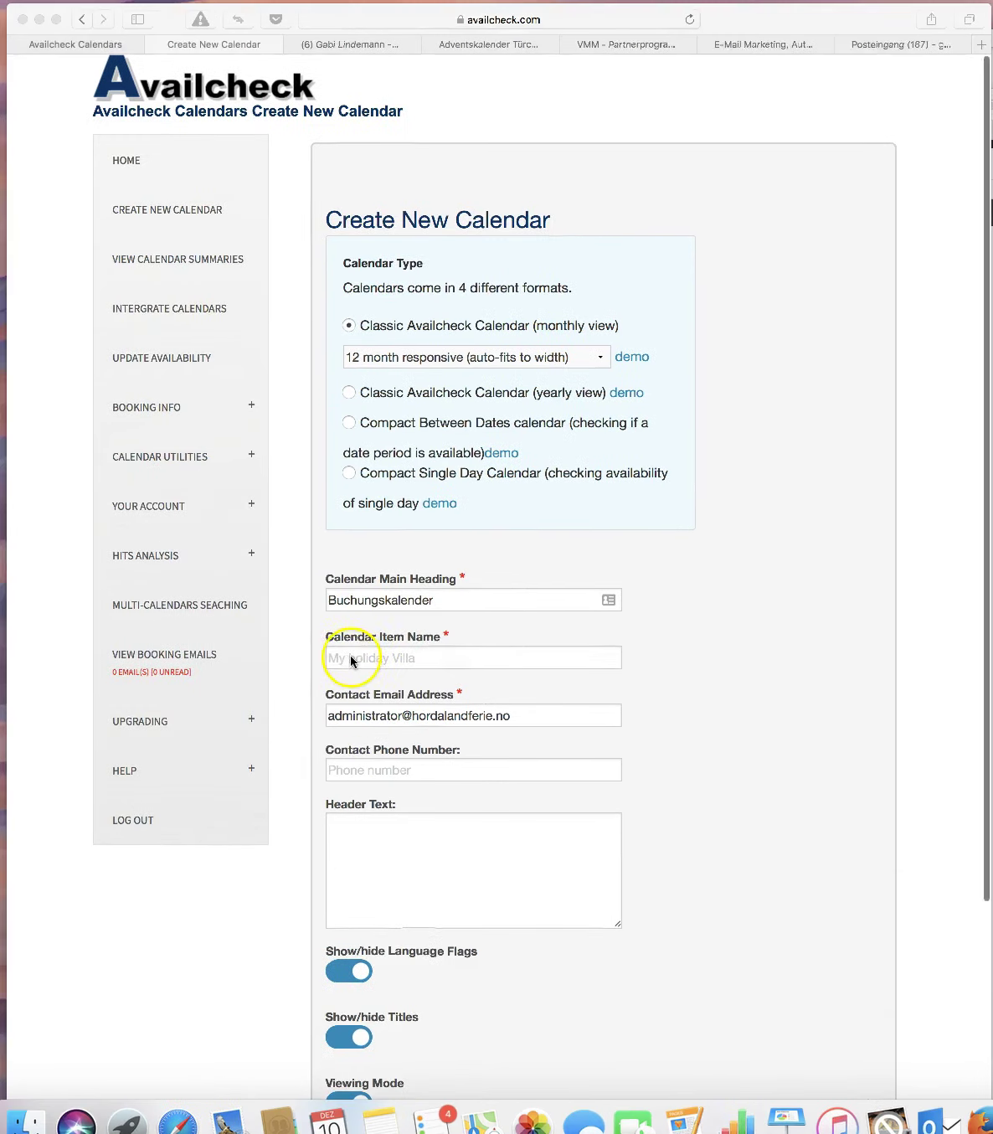
click(345, 656)
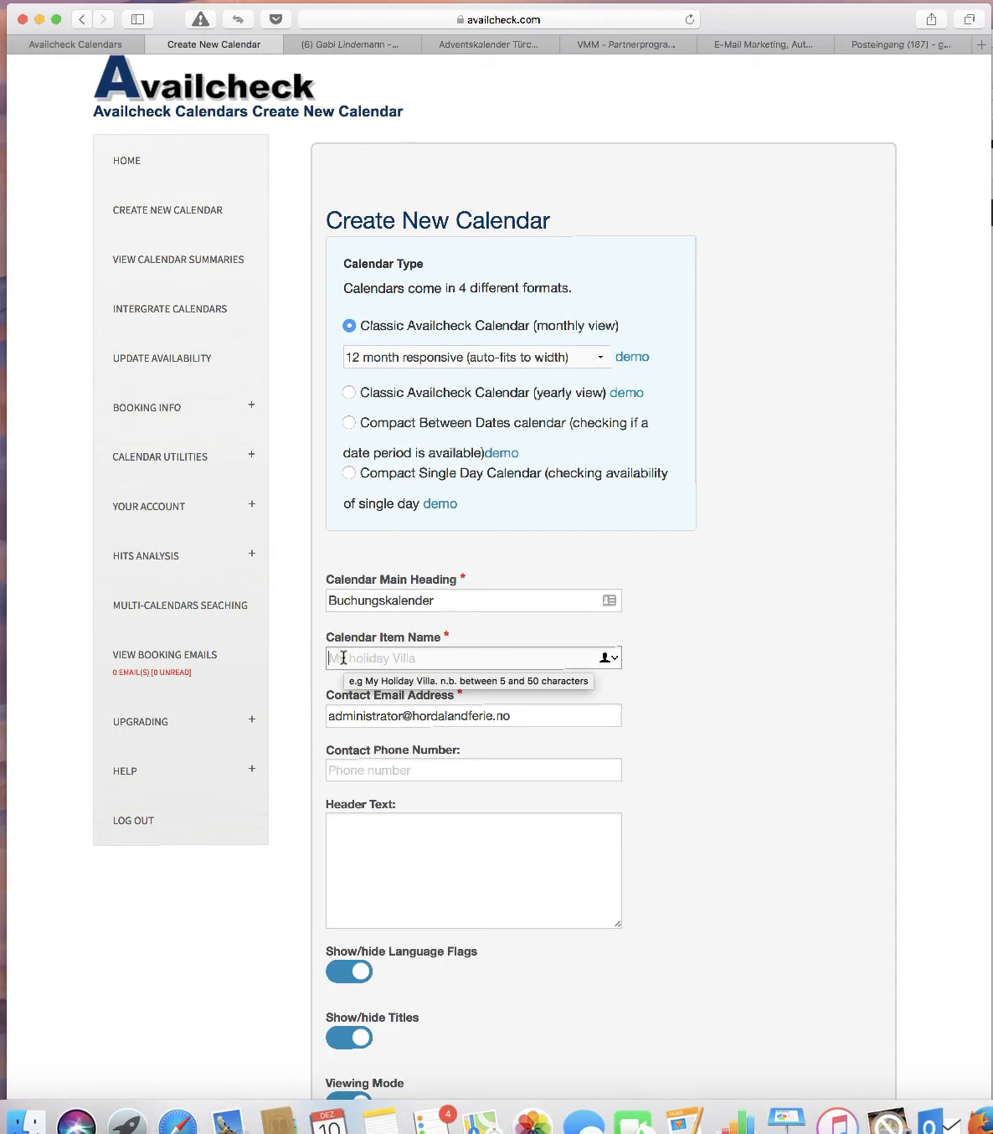
text(Fe)
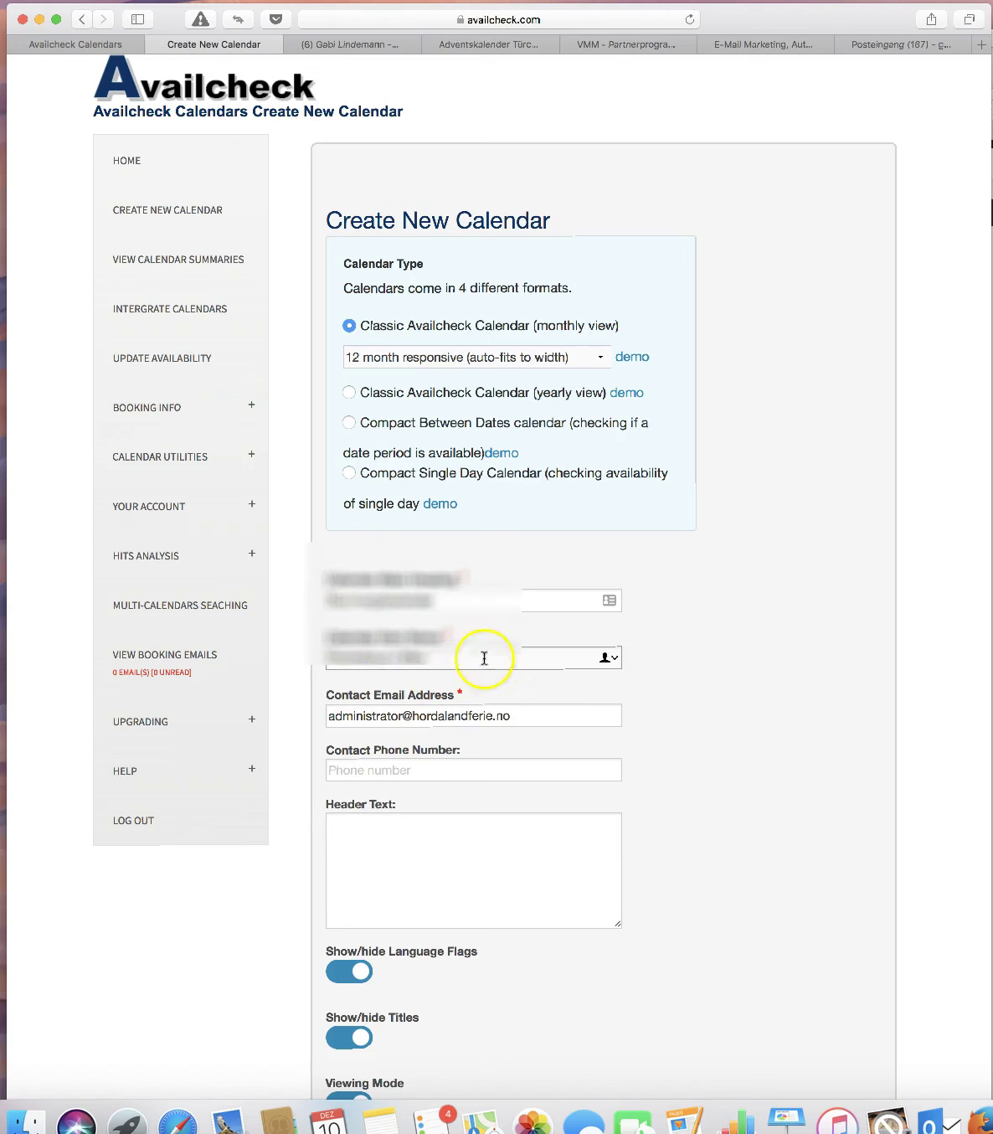
Fill in the contact phone number for the new calendar.
click(336, 769)
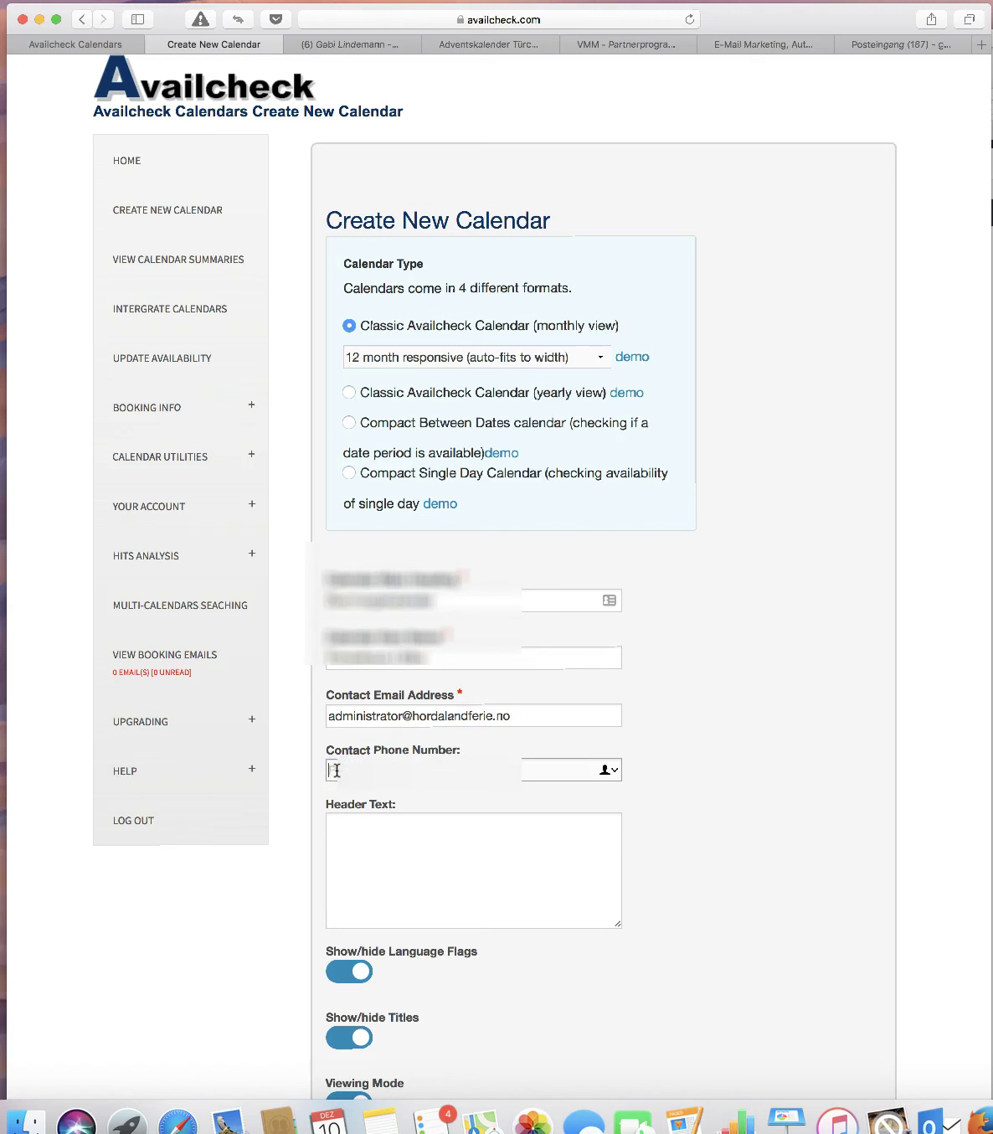
text(+)
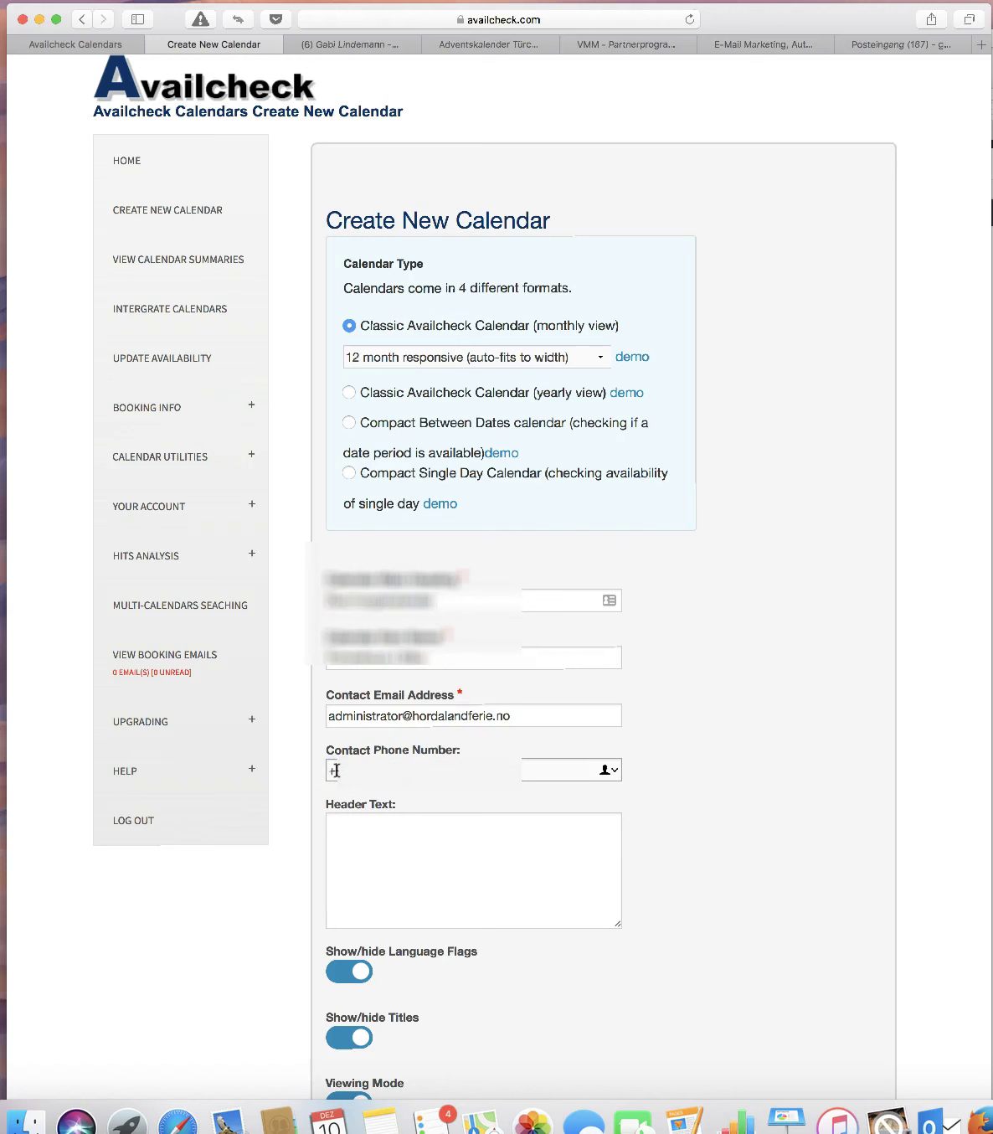